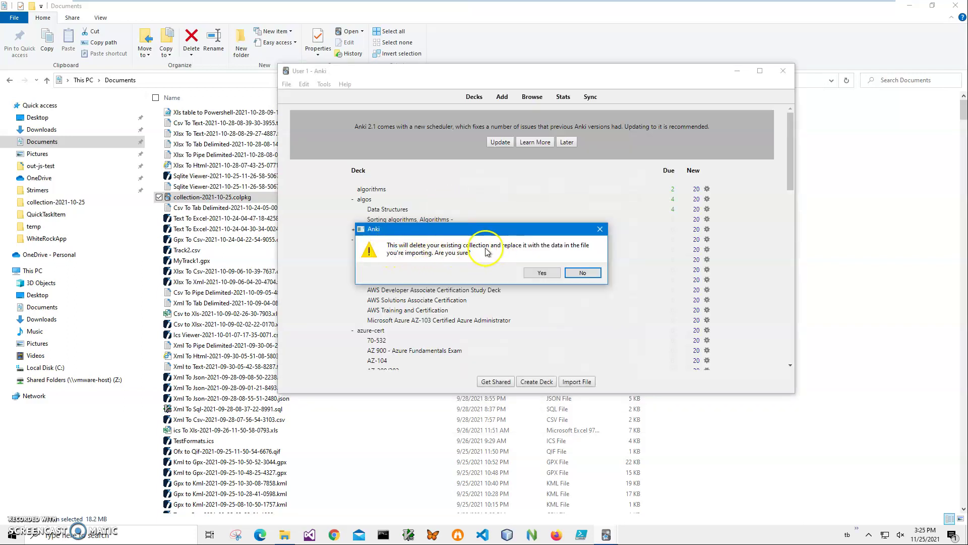
# - Decline replacing the existing collection with the imported data, and close Anki
pyautogui.click(586, 274)
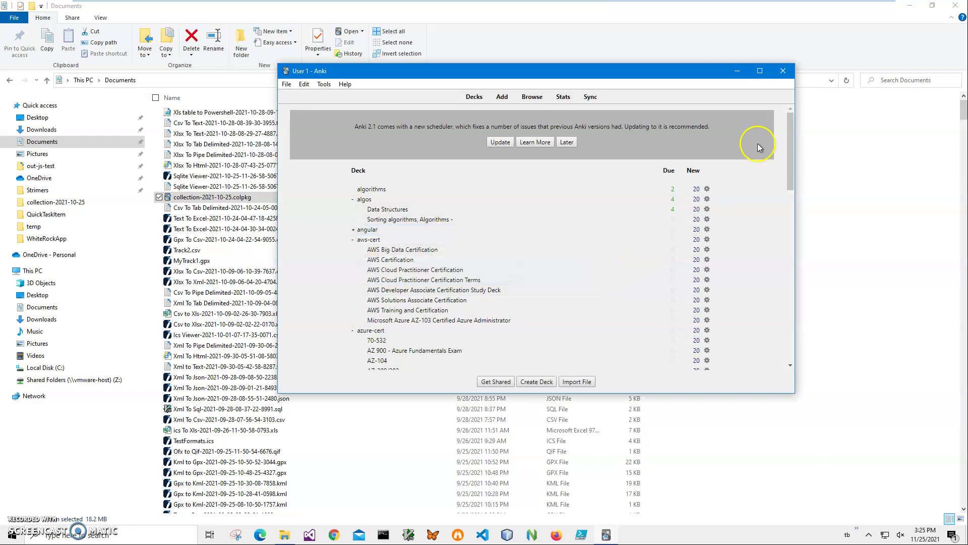
pyautogui.click(783, 70)
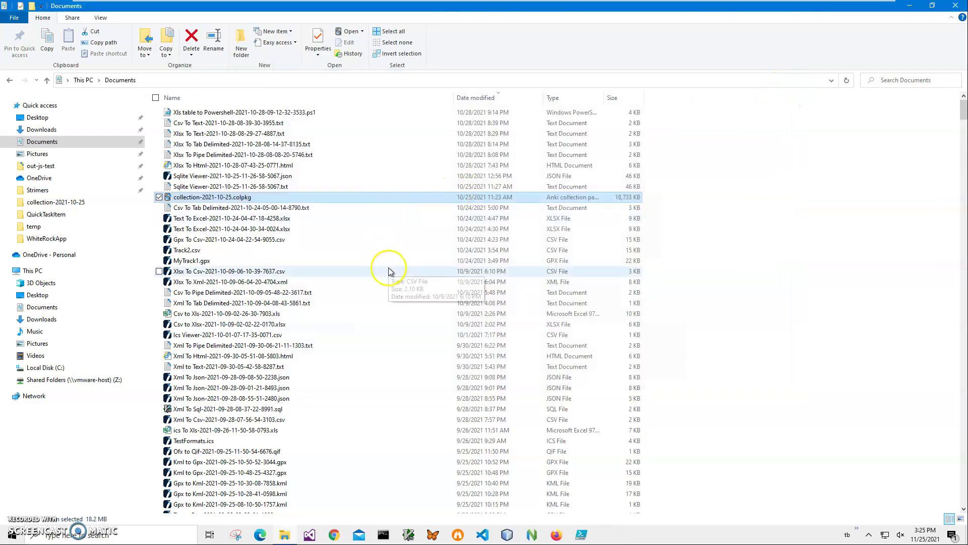
# - In Chrome, open the bookmarked whiterock software site, search it for "colpkg" and open the "anki colpkg Viewer and converter" page
pyautogui.click(334, 536)
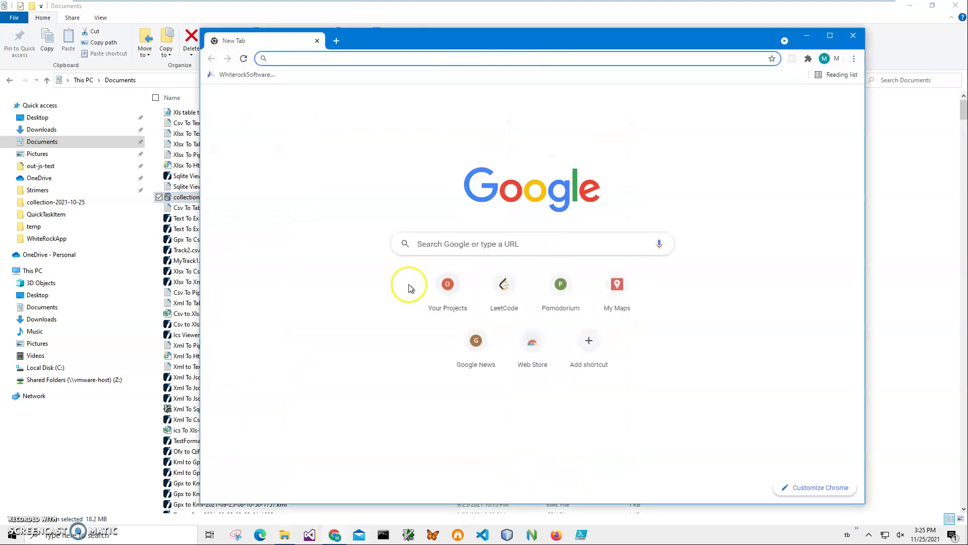
pyautogui.click(245, 74)
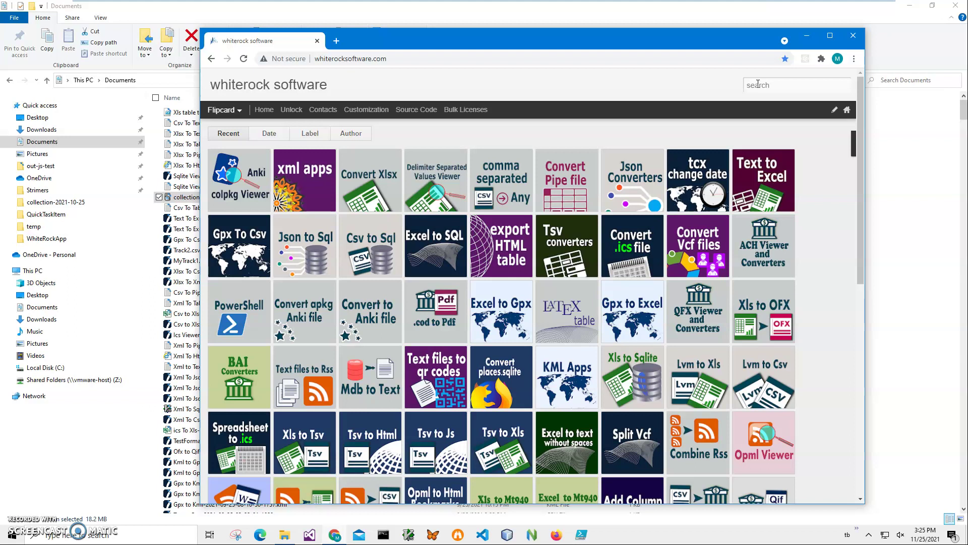
pyautogui.click(762, 84)
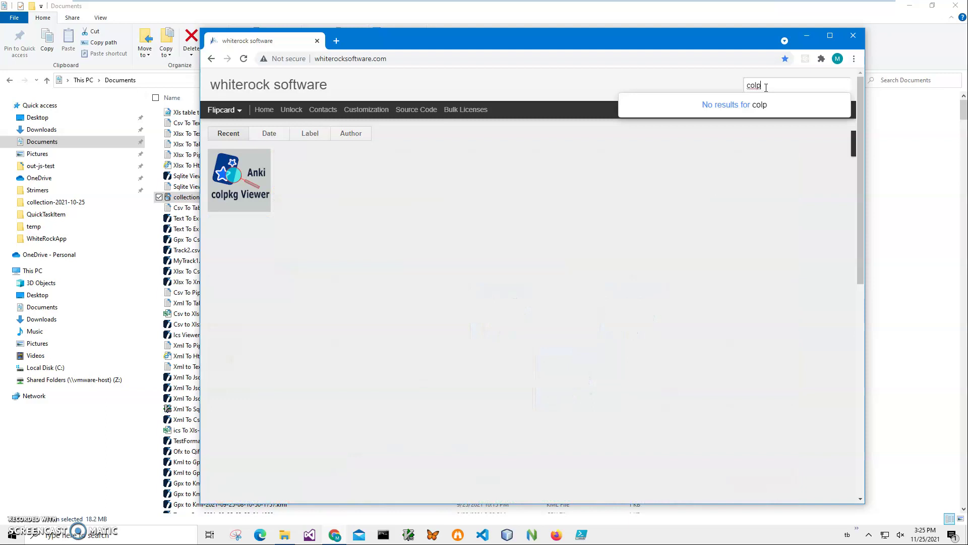
pyautogui.write('colpkg')
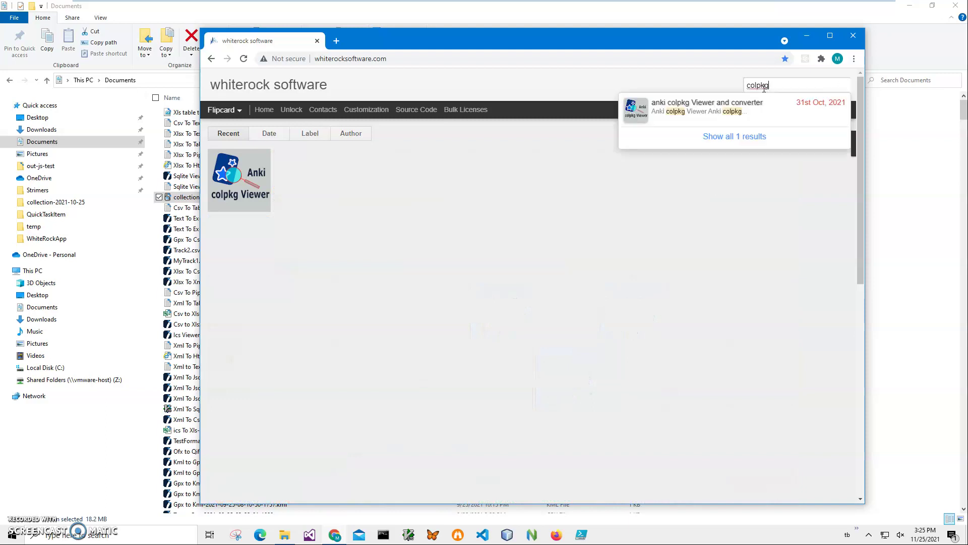
pyautogui.click(701, 105)
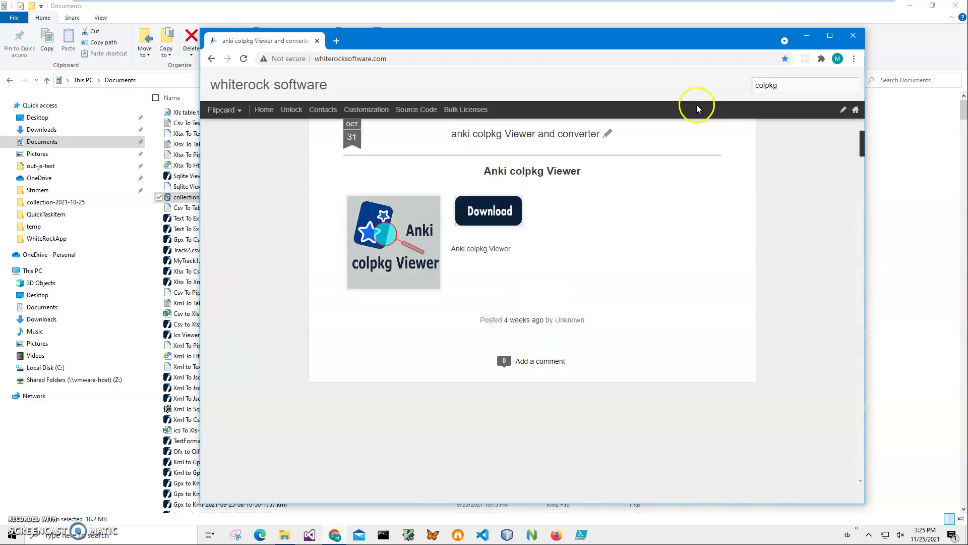
# - Download the Anki colpkg Viewer archive and launch AnkicolpkgViewerSetup.msi from the zip
pyautogui.click(513, 235)
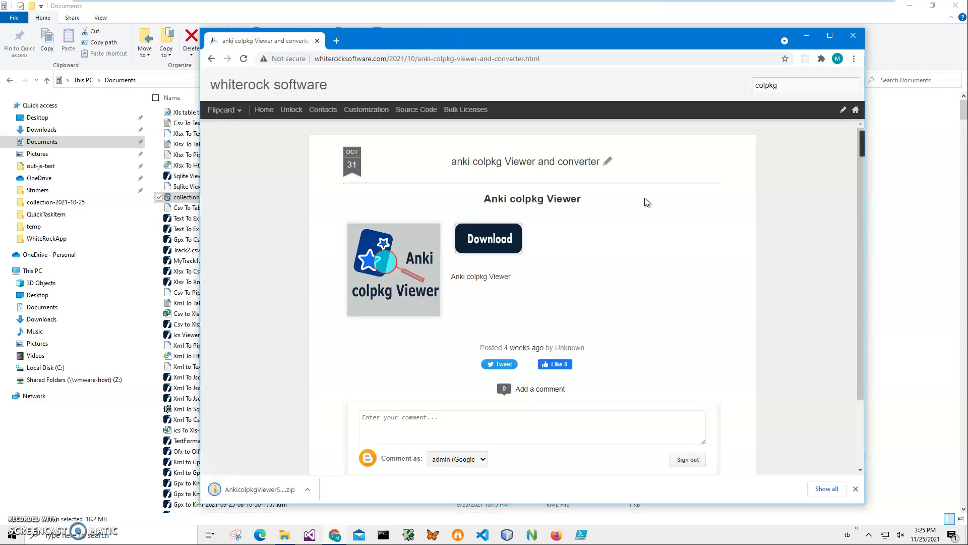
pyautogui.click(259, 489)
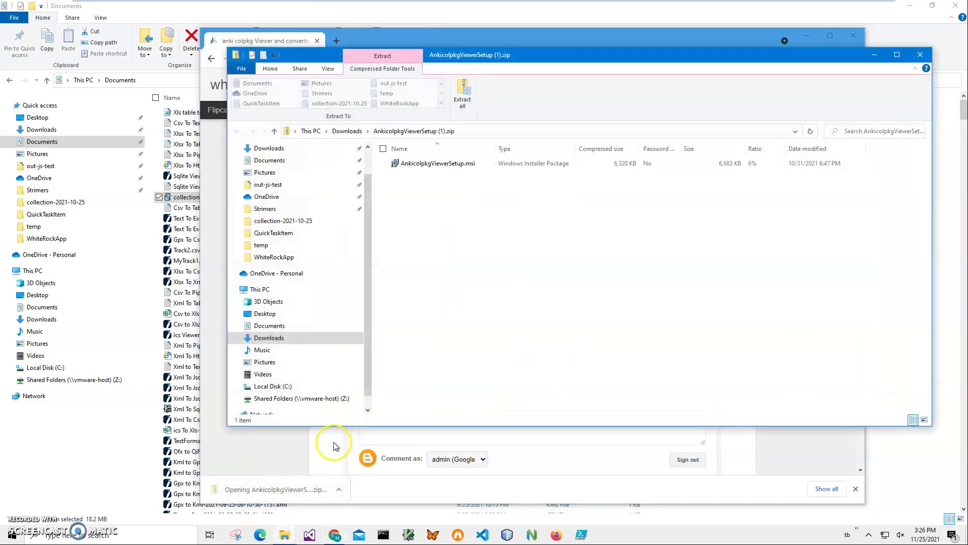
pyautogui.click(425, 165)
pyautogui.doubleClick(426, 167)
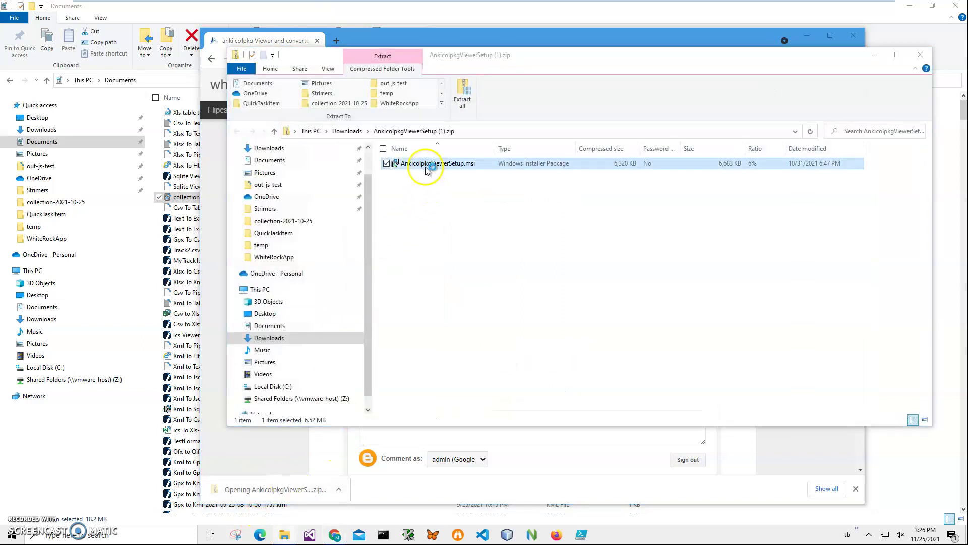
# - Allow the unrecognized installer to run despite the SmartScreen block and complete the AnkicolpkgViewer setup wizard
pyautogui.click(376, 194)
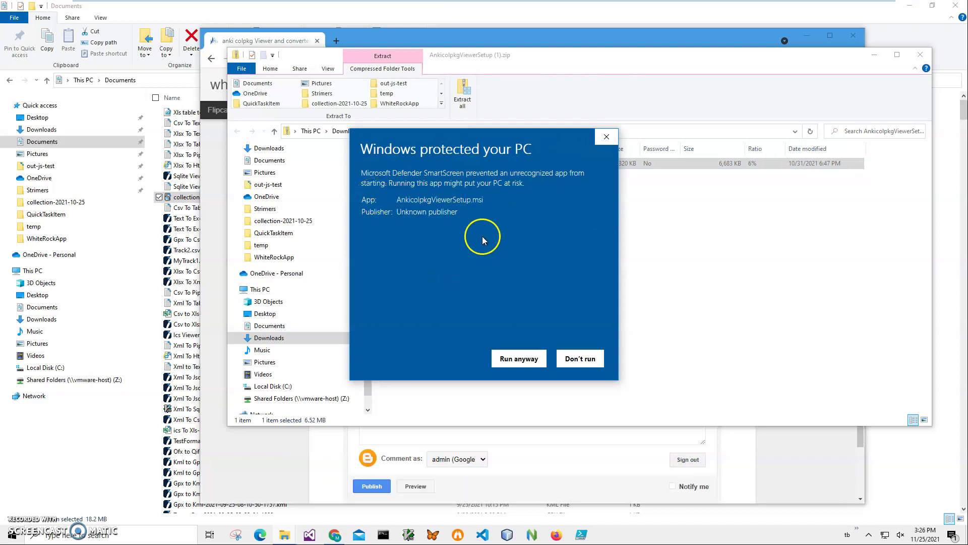
pyautogui.moveTo(457, 212); pyautogui.dragTo(313, 218)
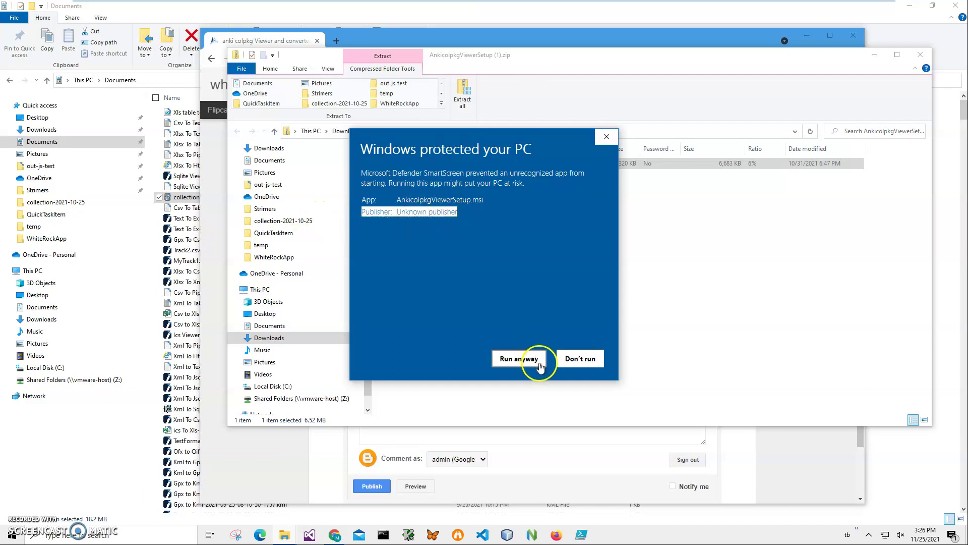
pyautogui.click(520, 358)
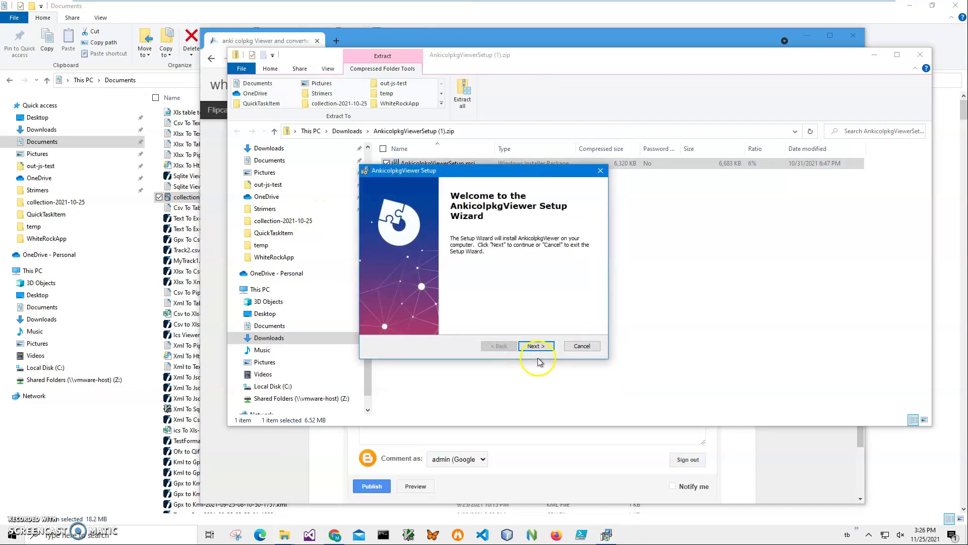
pyautogui.click(535, 348)
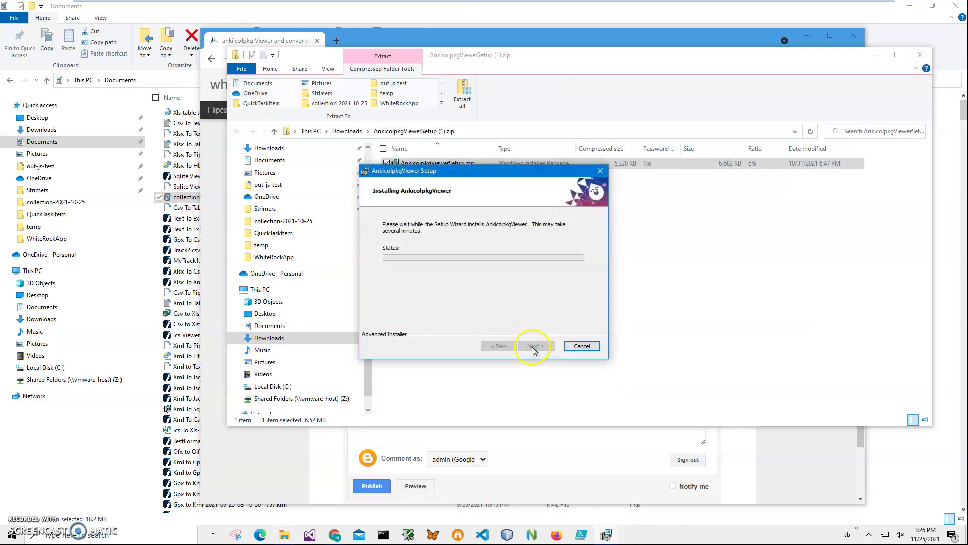
pyautogui.click(437, 351)
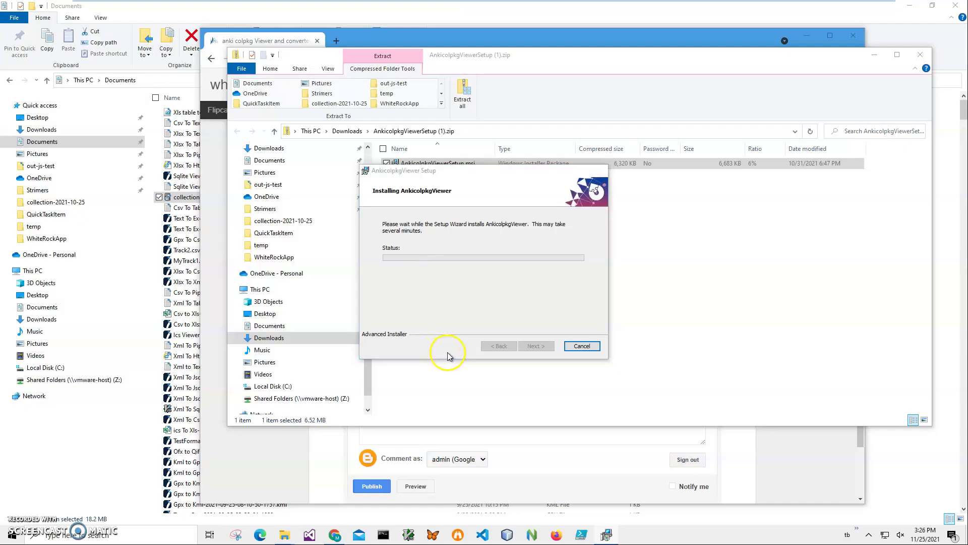
pyautogui.click(535, 347)
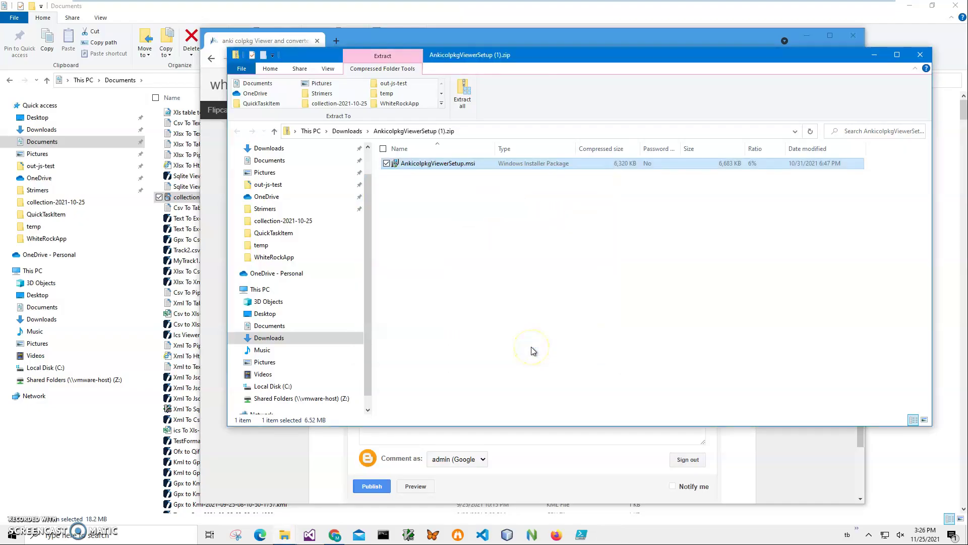
# - Clear the file windows off the desktop and launch AnkicolpkgViewer in a non-maximized window
pyautogui.click(958, 20)
pyautogui.click(910, 6)
pyautogui.click(32, 86)
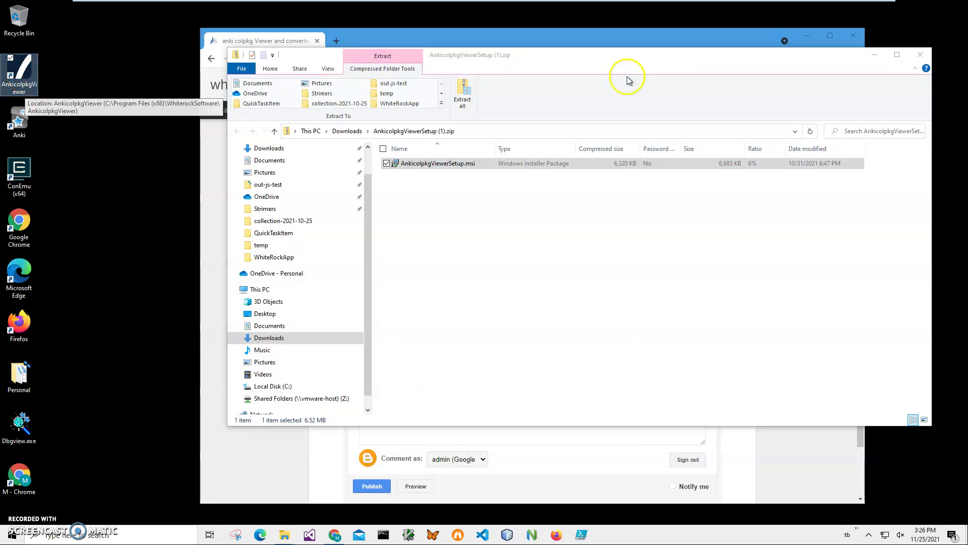
pyautogui.click(920, 55)
pyautogui.doubleClick(20, 74)
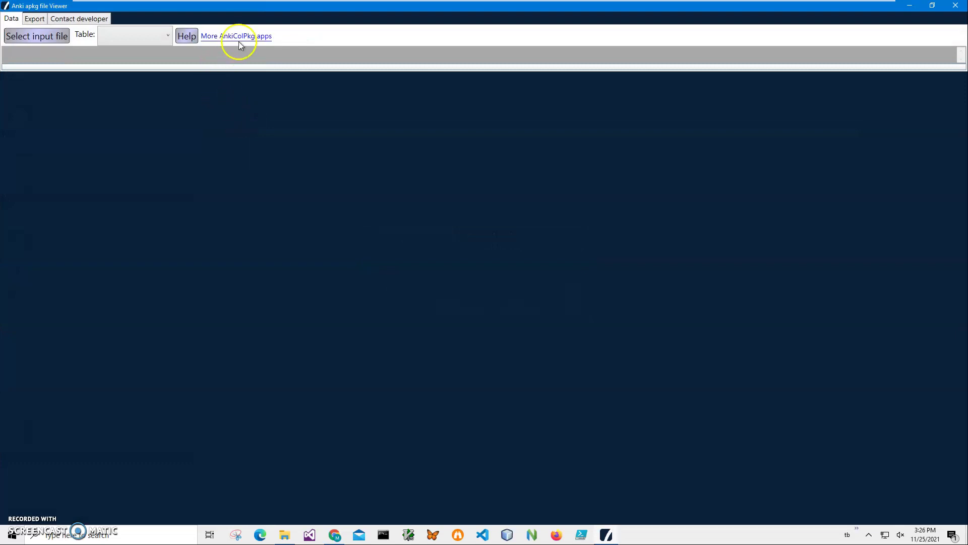
pyautogui.doubleClick(252, 15)
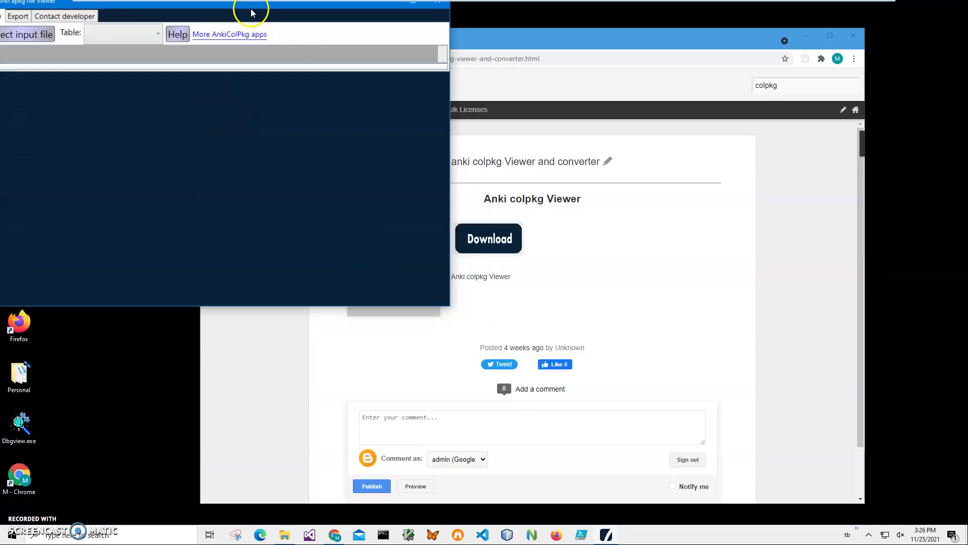
# - Load collection-2021-10-25.colpkg from Documents as the input file and enlarge the viewer window
pyautogui.click(254, 84)
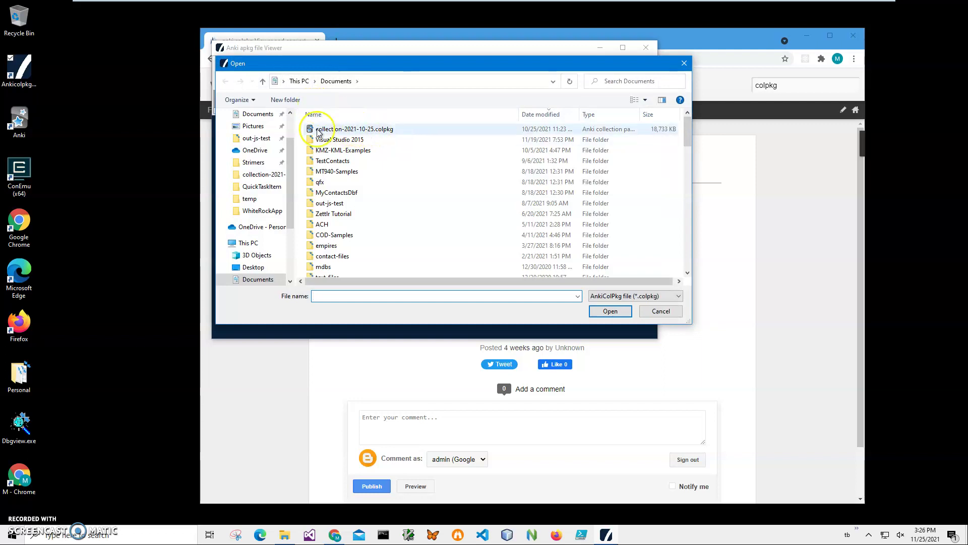
pyautogui.click(331, 131)
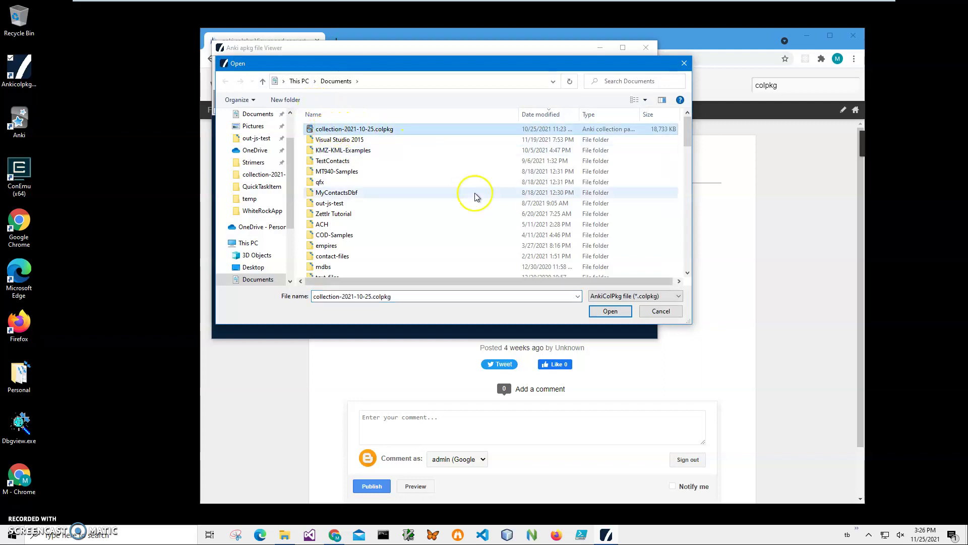
pyautogui.click(611, 311)
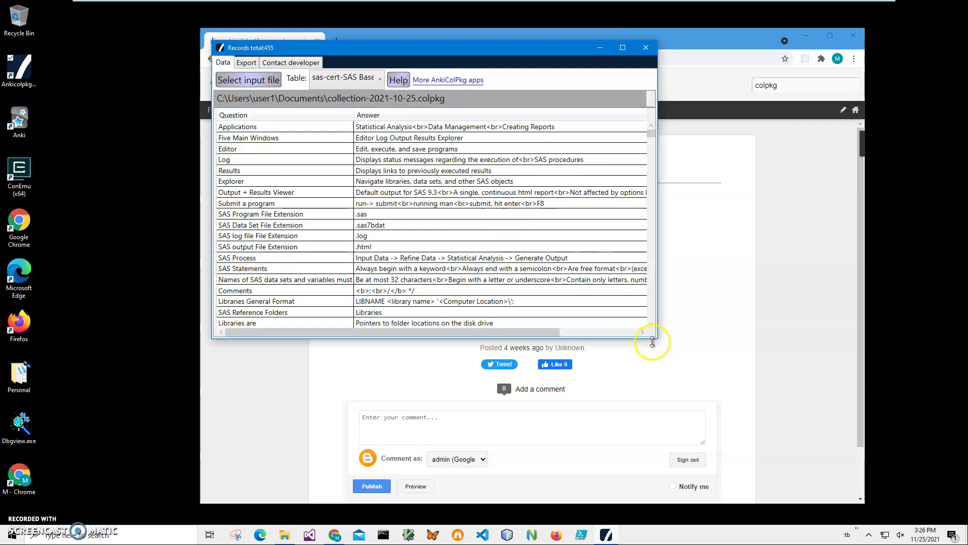
pyautogui.moveTo(655, 339); pyautogui.dragTo(864, 490)
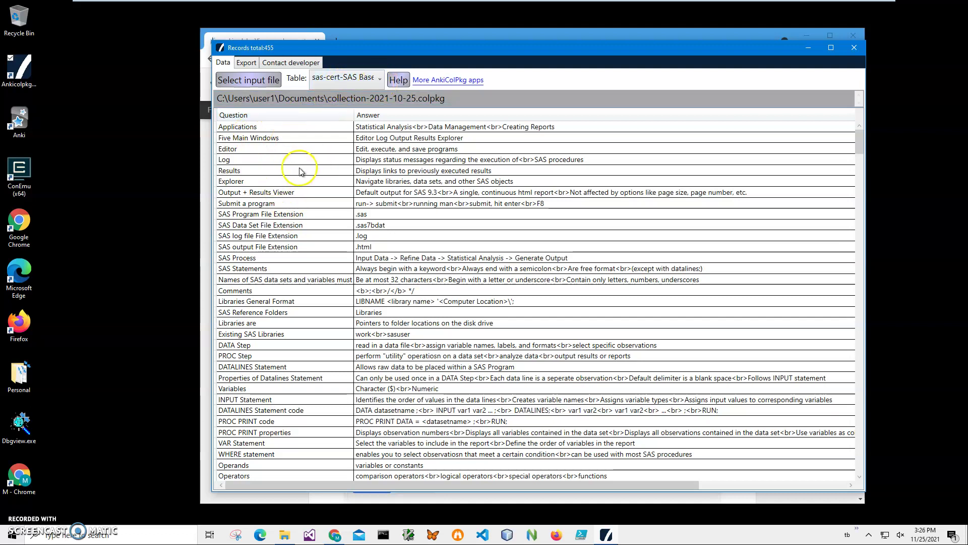
# - Display the javascript-Javascript table and look through its questions and answers
pyautogui.click(381, 79)
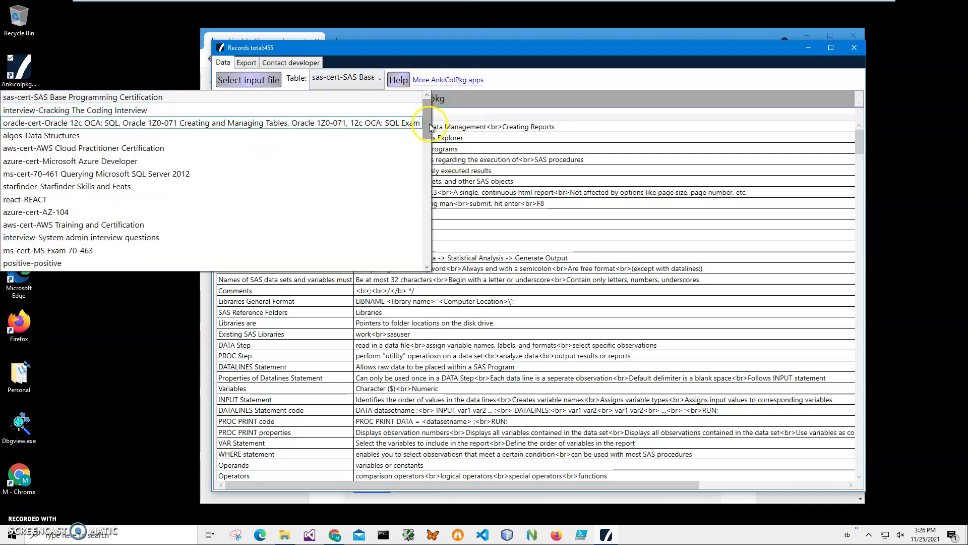
pyautogui.moveTo(429, 126); pyautogui.dragTo(431, 258)
pyautogui.click(66, 263)
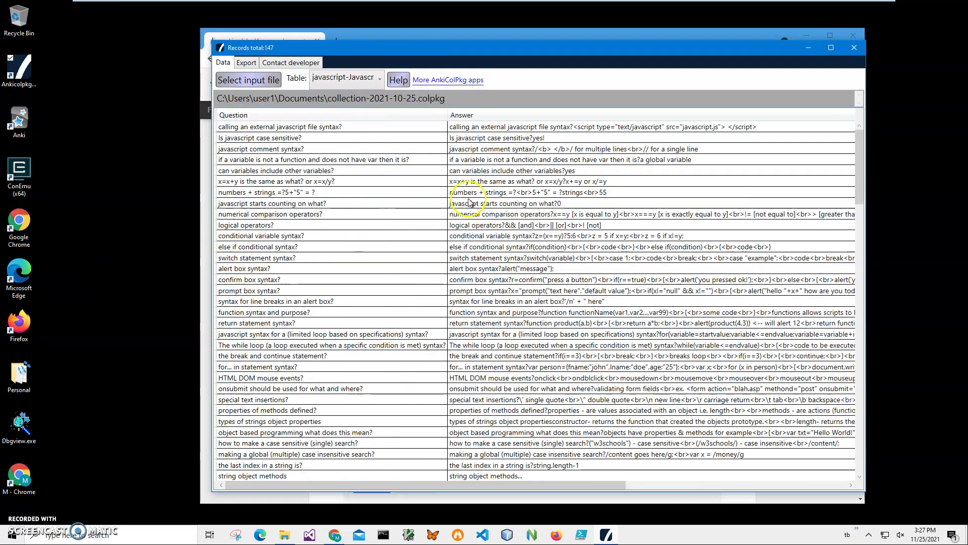
pyautogui.moveTo(857, 140); pyautogui.dragTo(746, 98)
# - Display the azure-cert-Azure 70-533 Flashcards table in a maximized window and examine its Question and Answer columns
pyautogui.click(381, 80)
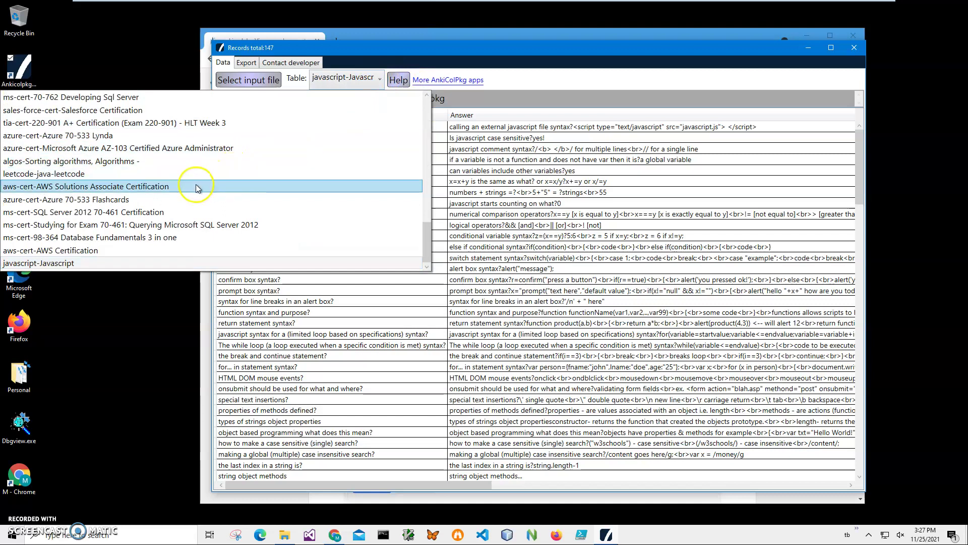
pyautogui.click(185, 197)
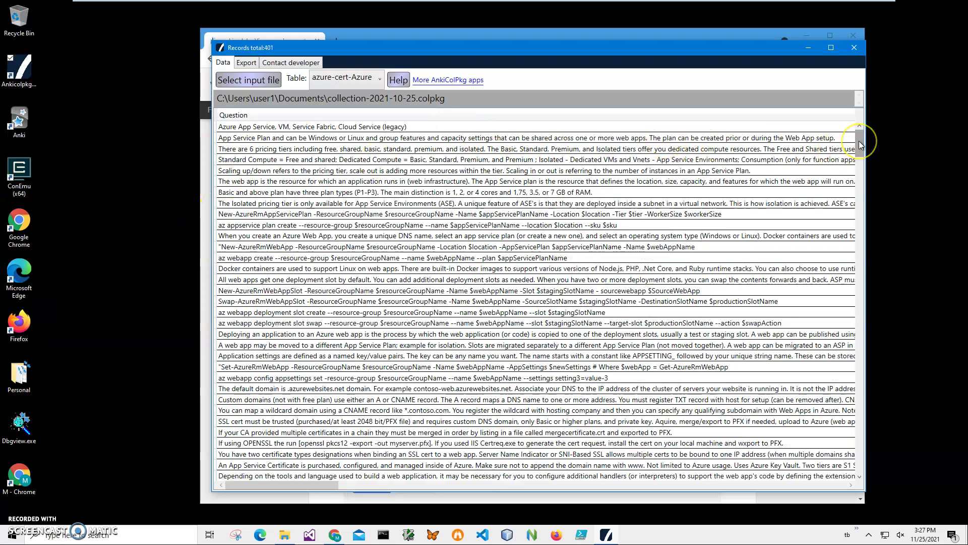
pyautogui.click(827, 47)
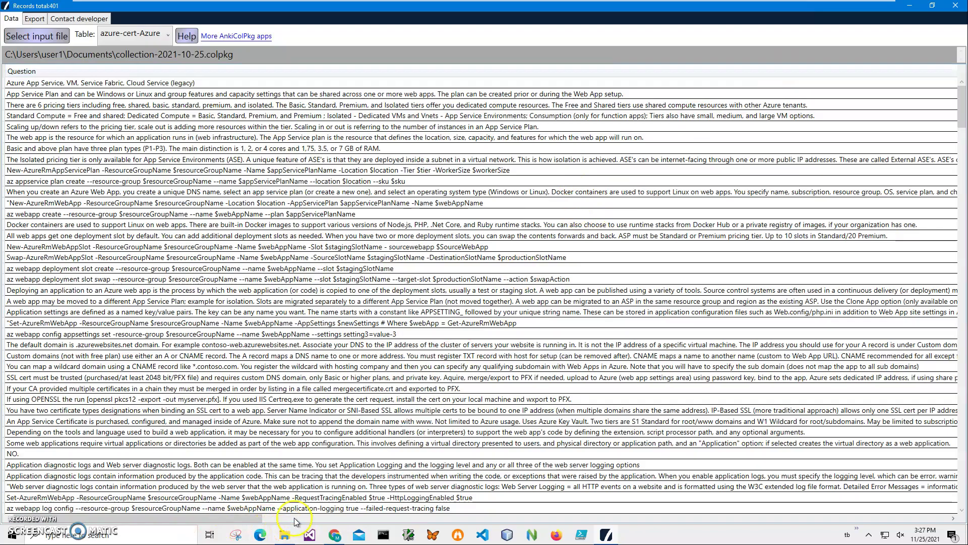
pyautogui.click(294, 518)
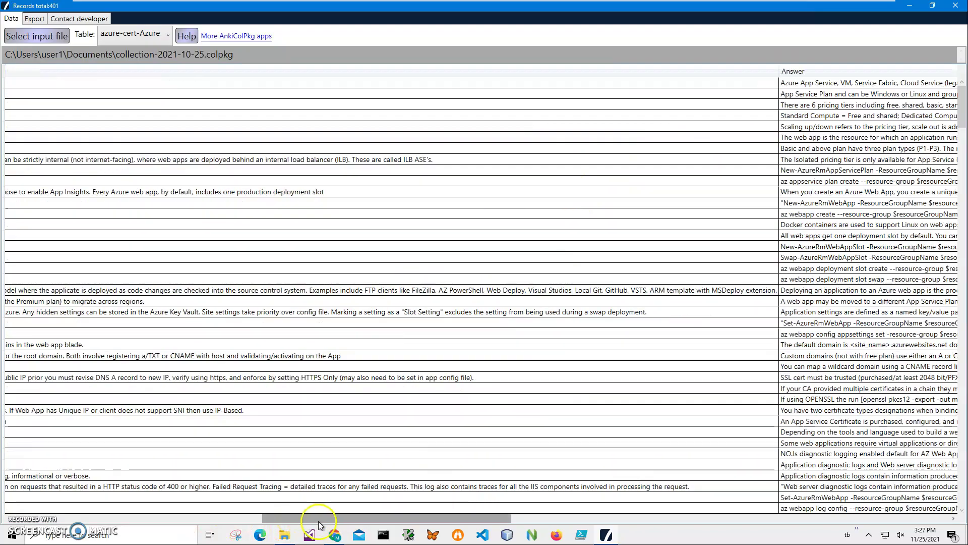
pyautogui.moveTo(313, 519); pyautogui.dragTo(161, 519)
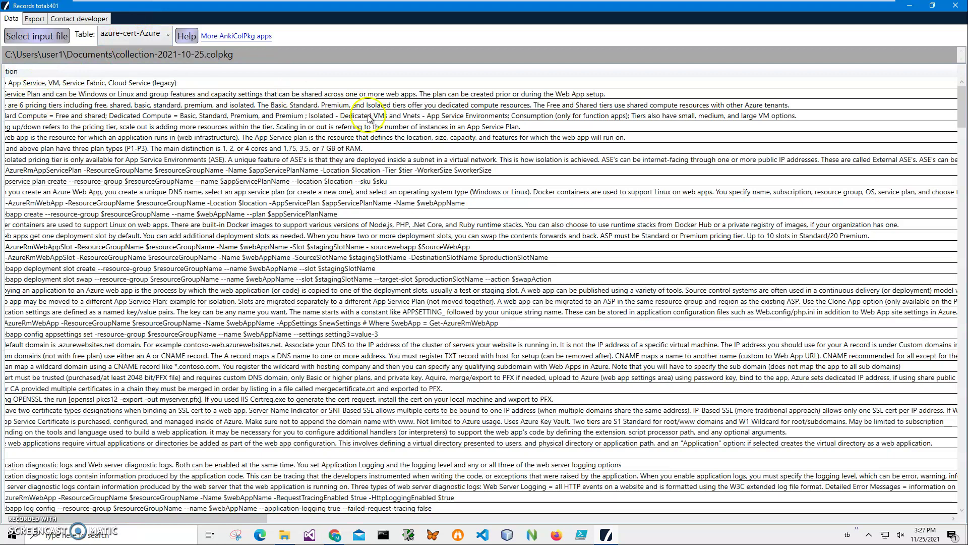
# - Review the available export formats, then return to the table data
pyautogui.click(34, 18)
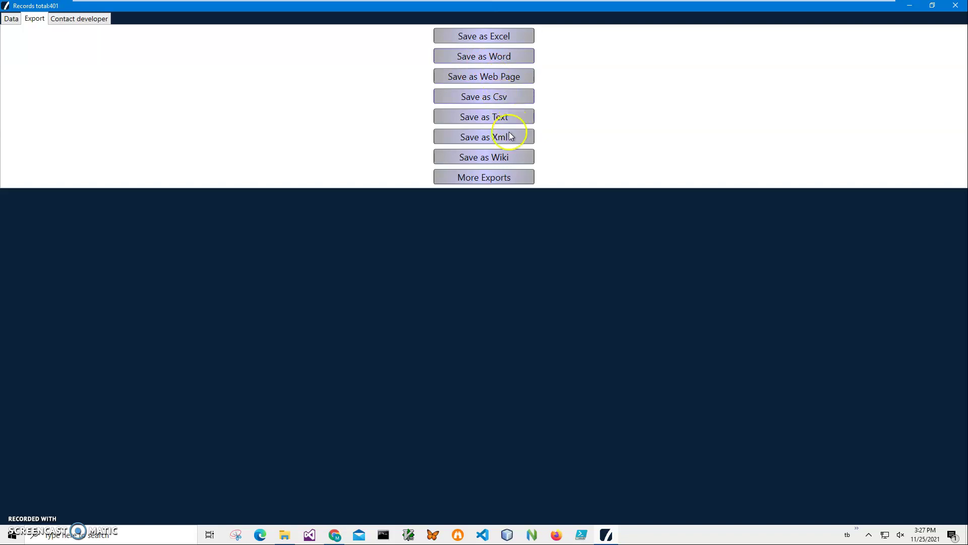
pyautogui.click(11, 19)
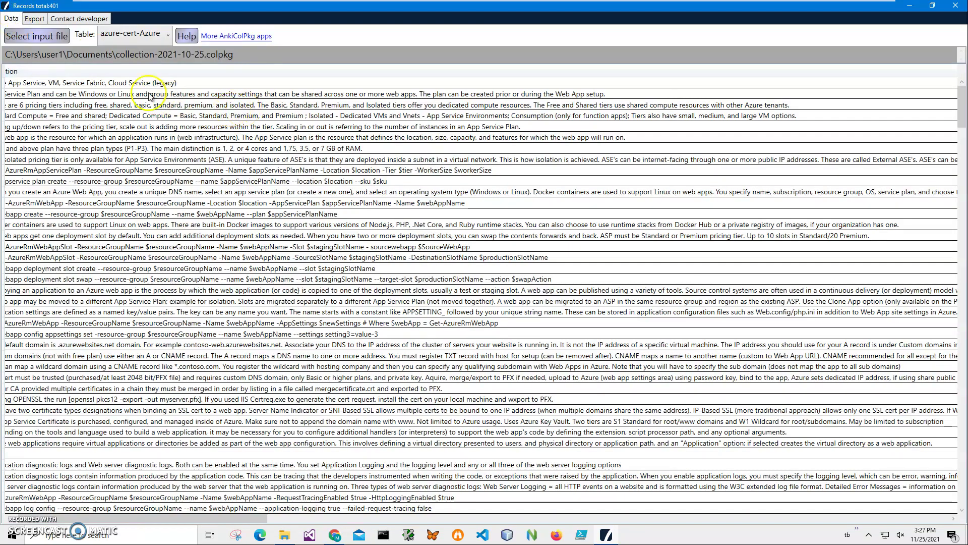
# - Switch the displayed table to react-REACT
pyautogui.click(168, 36)
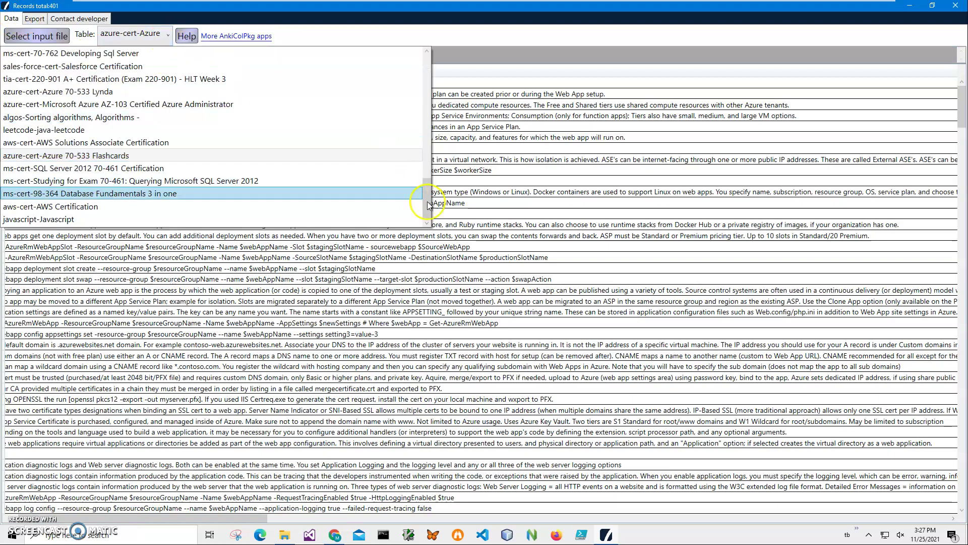
pyautogui.moveTo(428, 202); pyautogui.dragTo(430, 76)
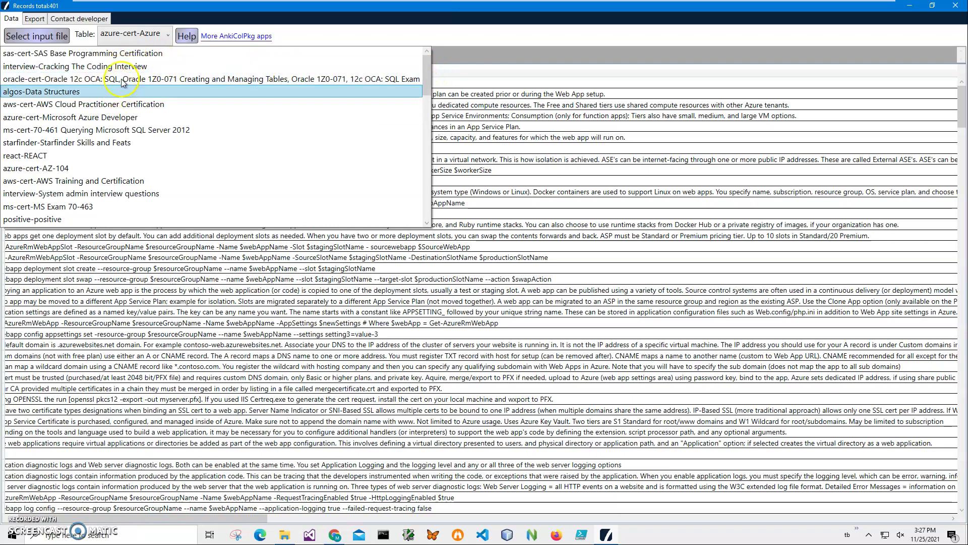
pyautogui.click(78, 156)
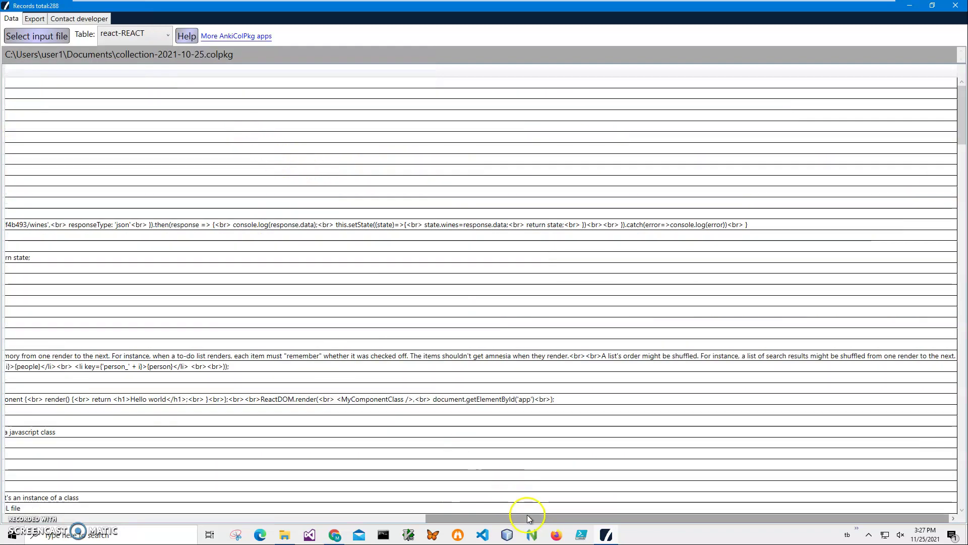
# - Look over the react-REACT table's questions and answers and the available export formats, and close the viewer
pyautogui.moveTo(528, 515); pyautogui.dragTo(163, 516)
pyautogui.moveTo(137, 482); pyautogui.dragTo(94, 474)
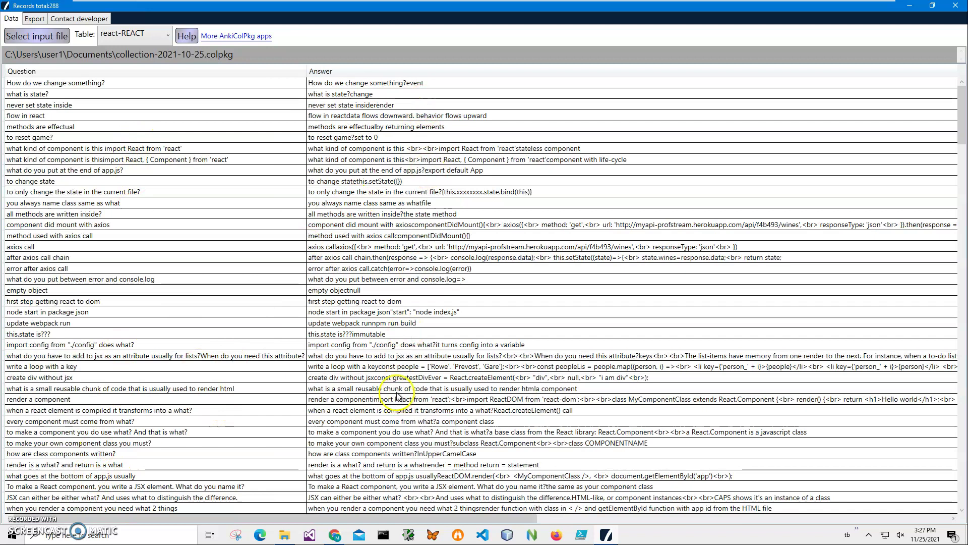
pyautogui.click(34, 18)
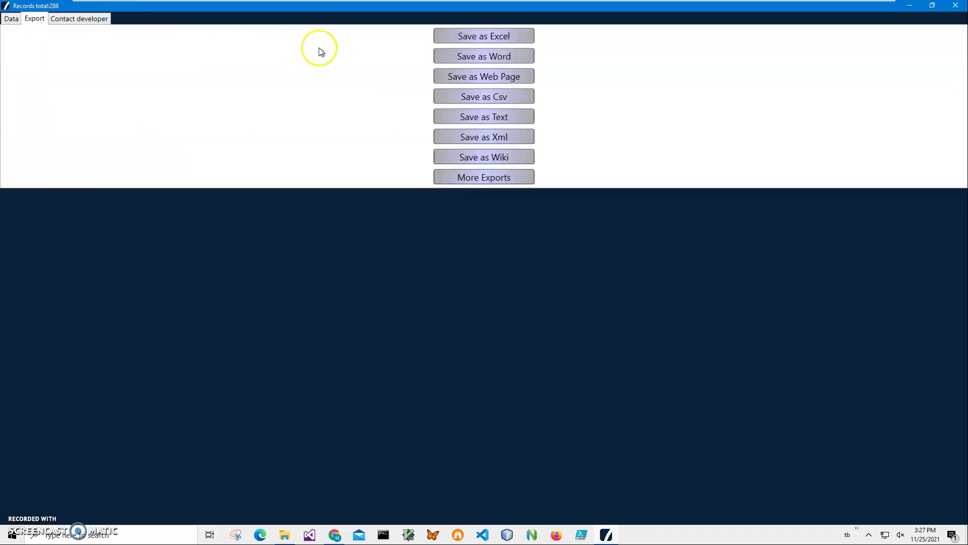
pyautogui.click(953, 7)
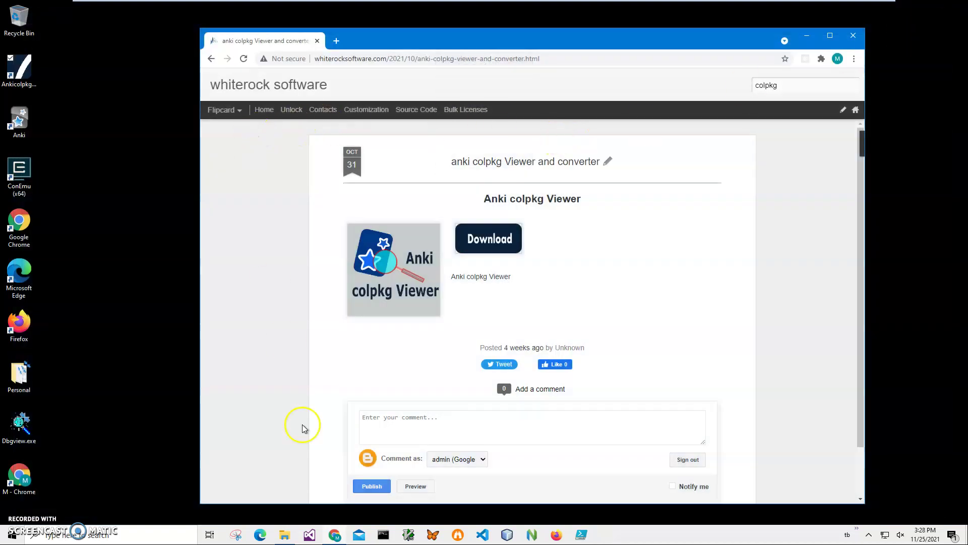
# - Switch to File Explorer and start browsing this PC for another app to open collection-2021-10-25.colpkg in Documents
pyautogui.click(284, 534)
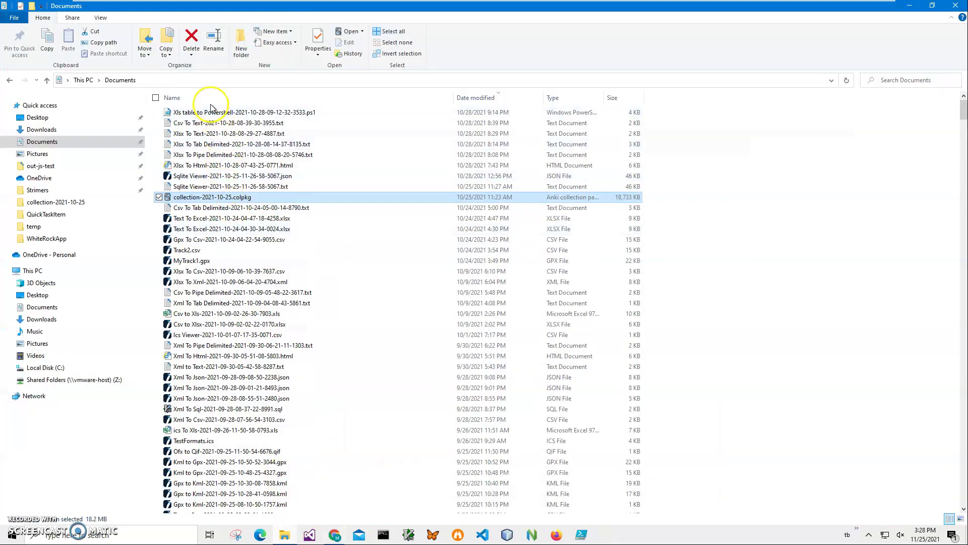
pyautogui.rightClick(221, 201)
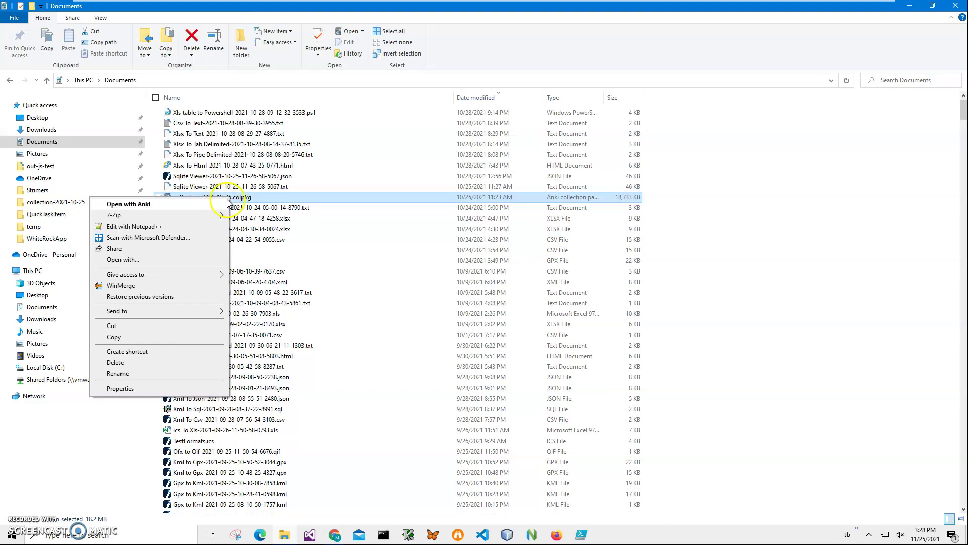
pyautogui.click(134, 261)
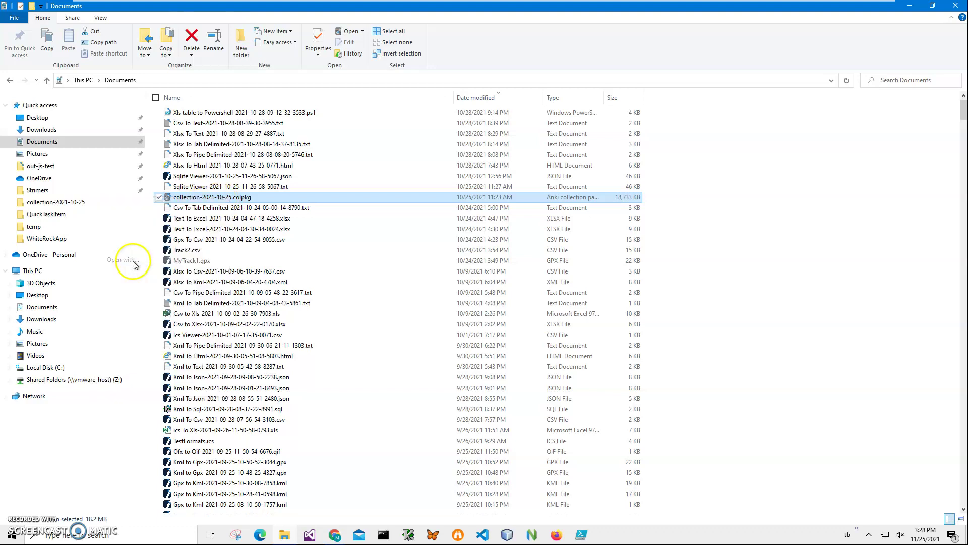
pyautogui.click(411, 258)
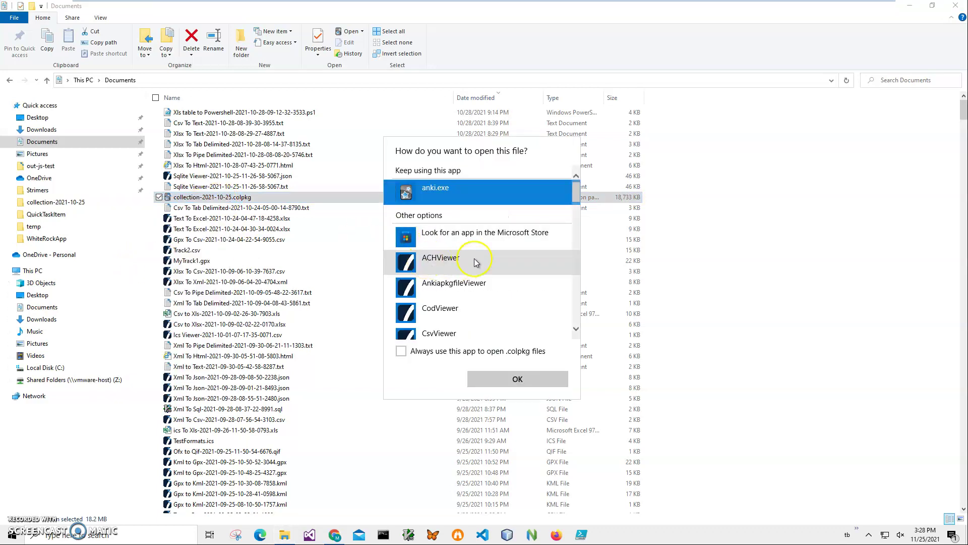
pyautogui.scroll(-4, 525, 313)
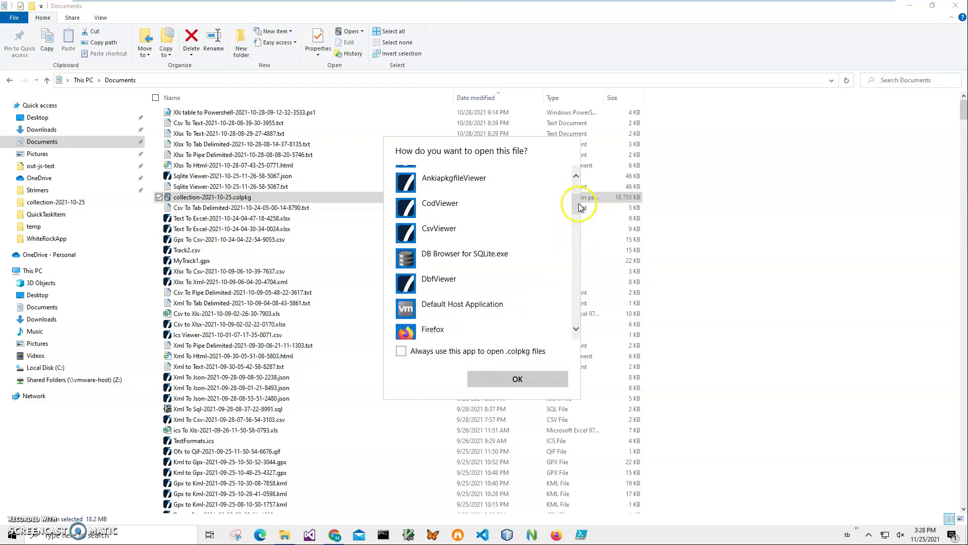
pyautogui.moveTo(576, 202); pyautogui.dragTo(577, 320)
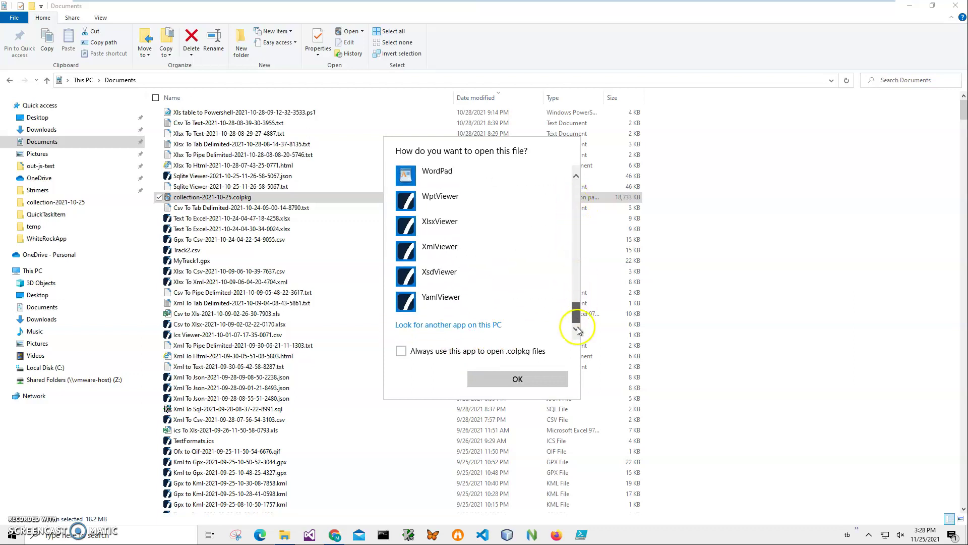
pyautogui.click(463, 325)
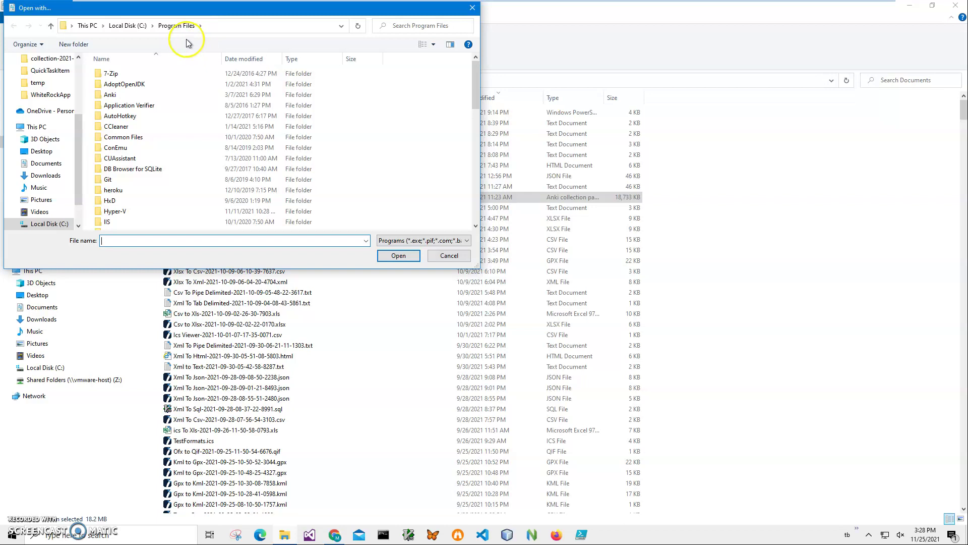
# - Choose AnkicolpkgViewer.exe from C:\Program Files (x86)\WhiterockSoftware\AnkicolpkgViewer as the program to open the collection with
pyautogui.click(128, 25)
pyautogui.doubleClick(150, 116)
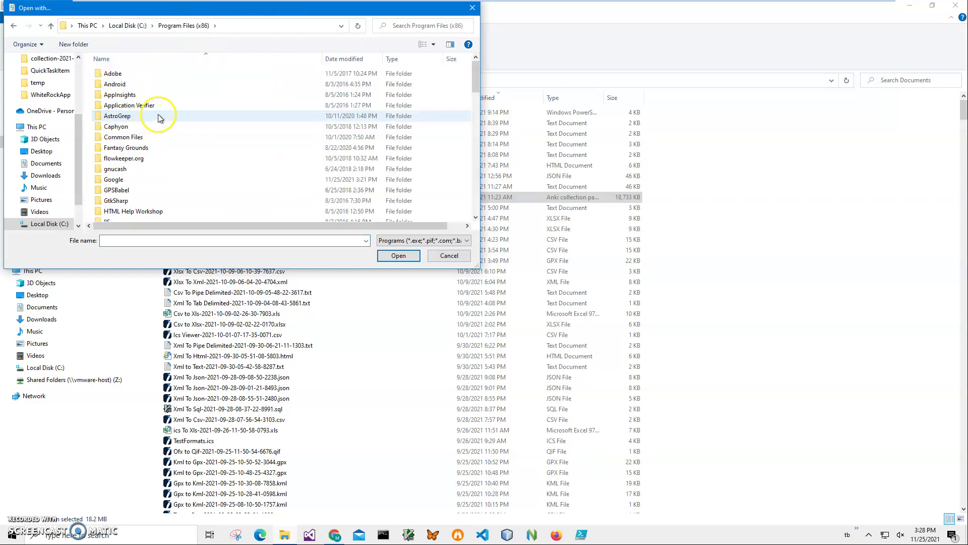
pyautogui.moveTo(475, 83); pyautogui.dragTo(480, 184)
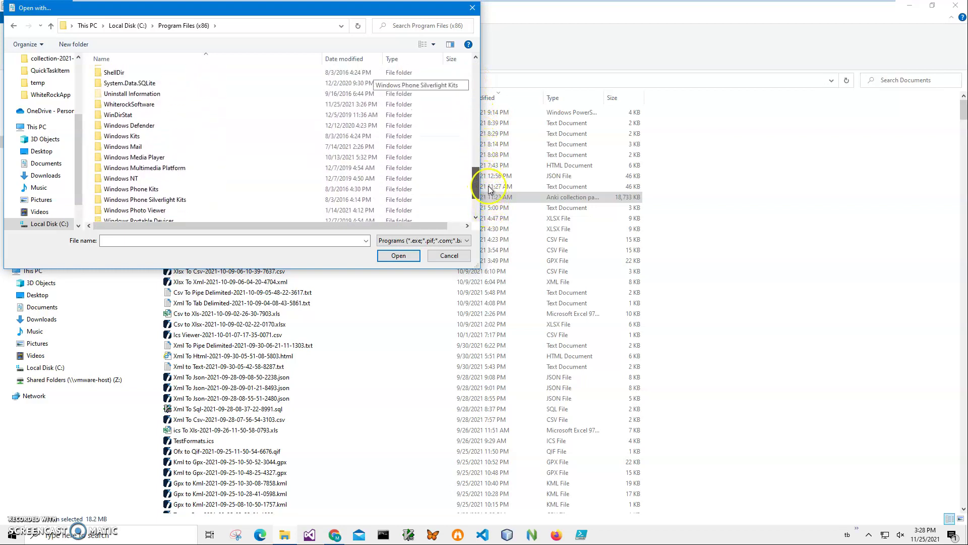
pyautogui.click(140, 106)
pyautogui.doubleClick(139, 108)
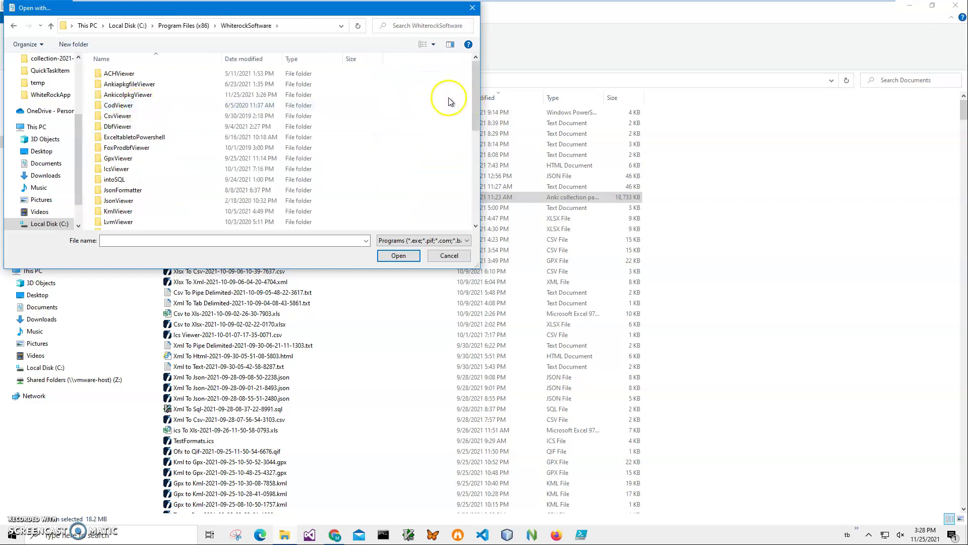
pyautogui.doubleClick(128, 95)
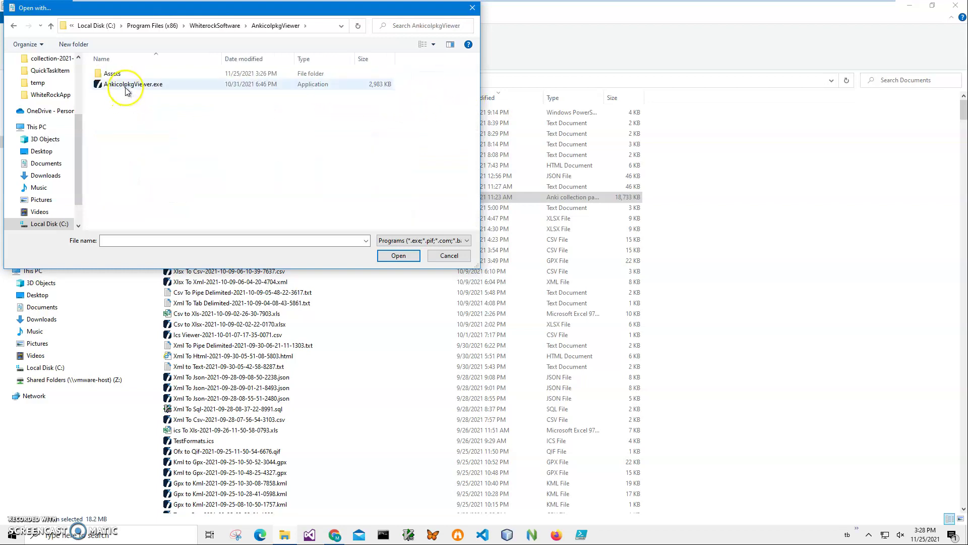
pyautogui.click(124, 85)
pyautogui.click(399, 256)
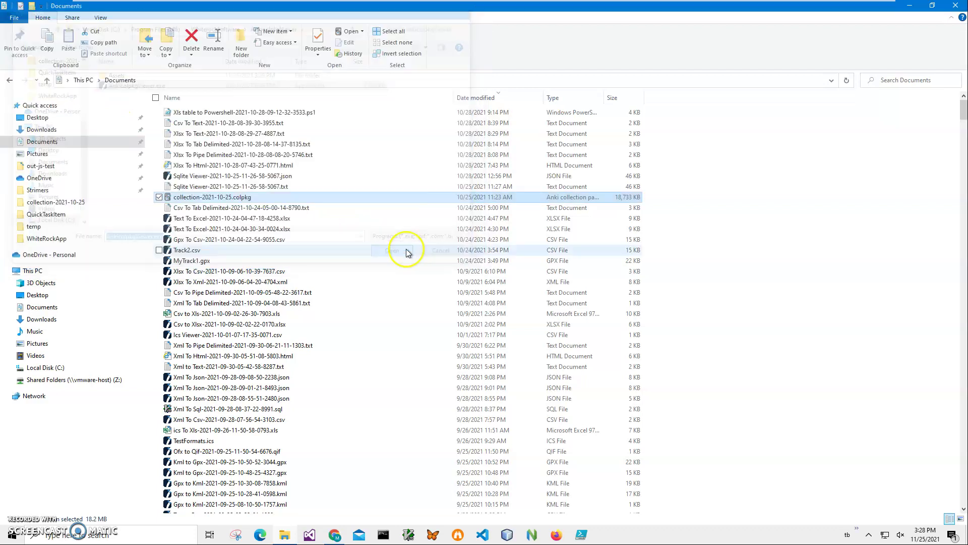
# - Make AnkicolpkgViewer the app always used for .colpkg files and open the collection with it
pyautogui.click(400, 310)
pyautogui.click(426, 233)
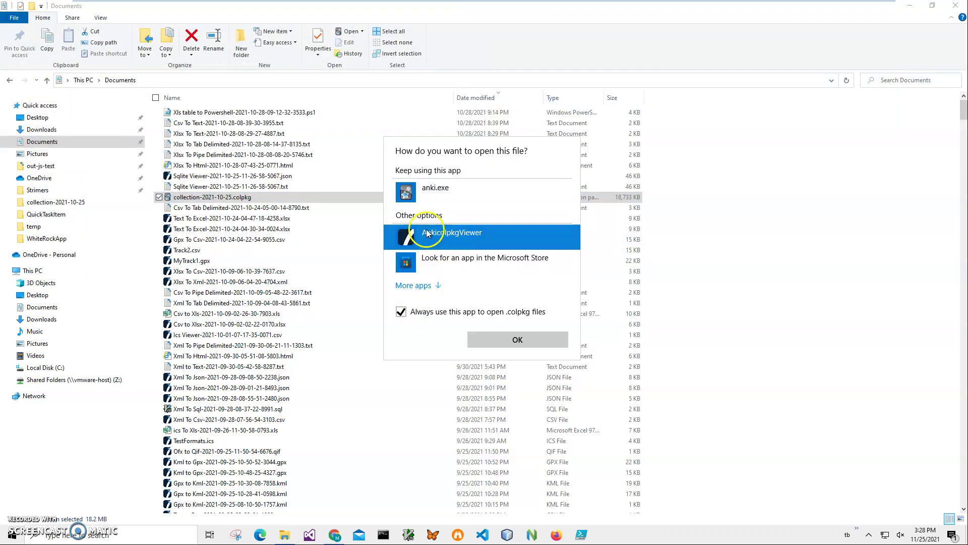
pyautogui.click(499, 334)
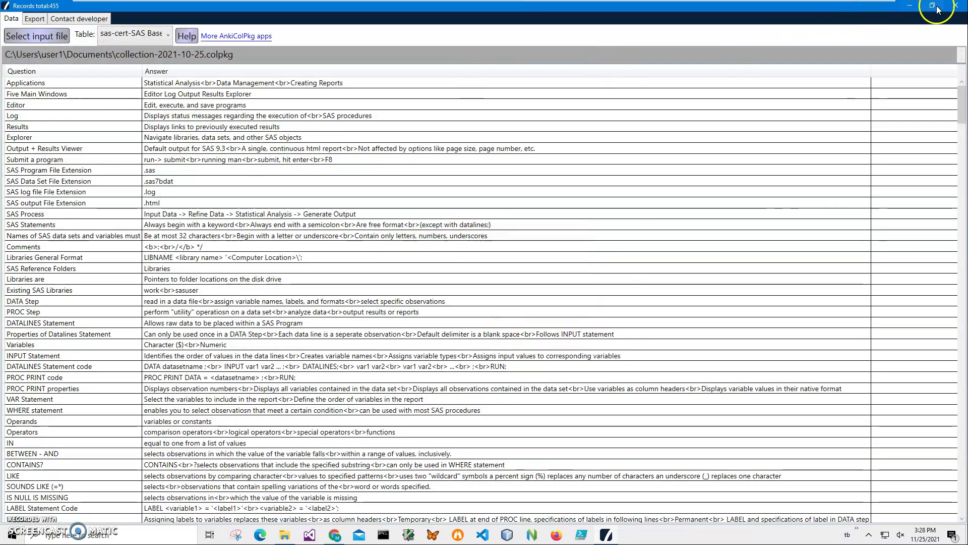
# - Close the viewer and reopen collection-2021-10-25.colpkg directly from the Documents folder with its default app
pyautogui.click(951, 8)
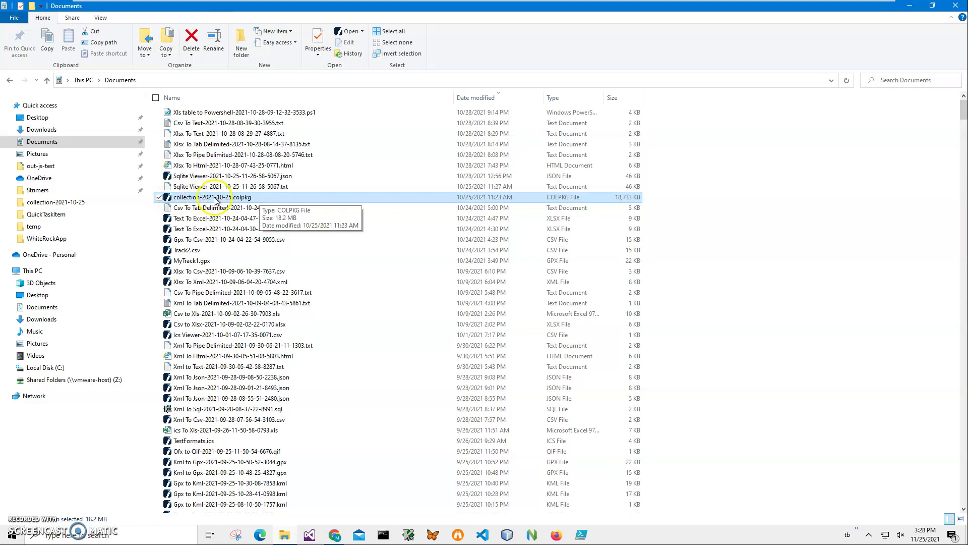
pyautogui.doubleClick(232, 197)
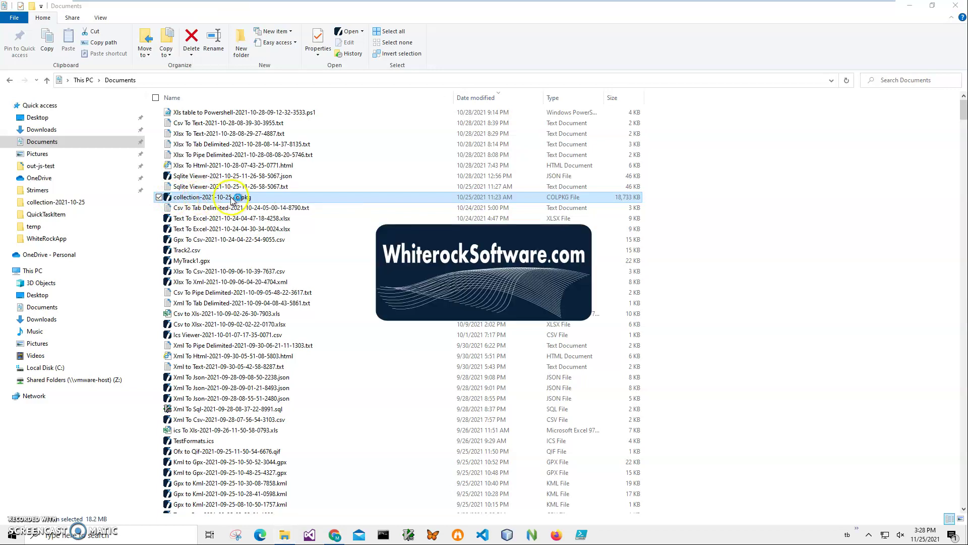